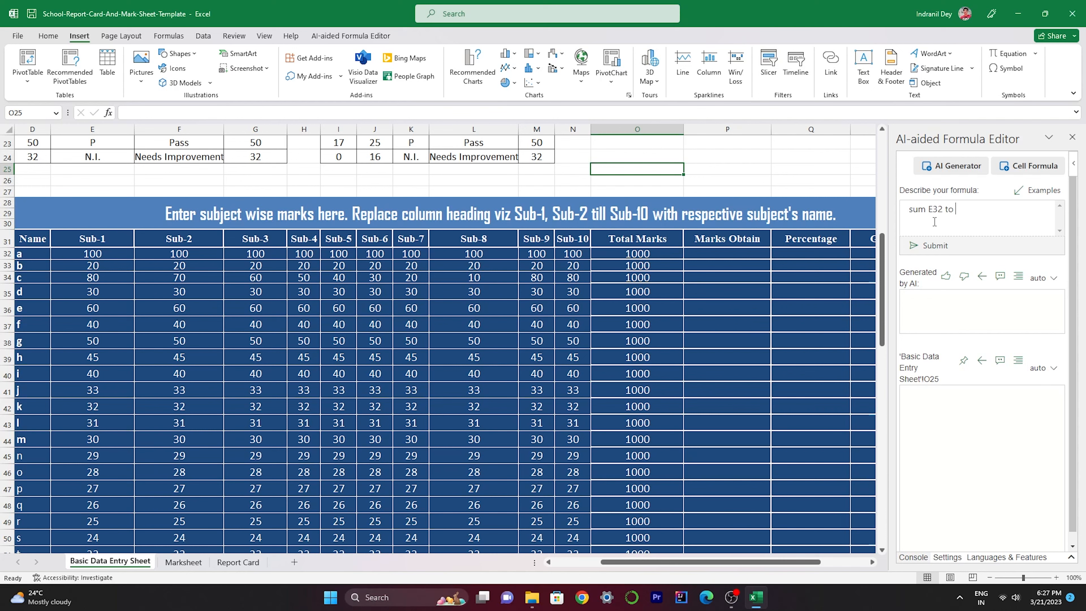
Step: Generate a formula from the description "sum E32 to N32", insert it into P32 and fill it down the Marks Obtain column
click(926, 249)
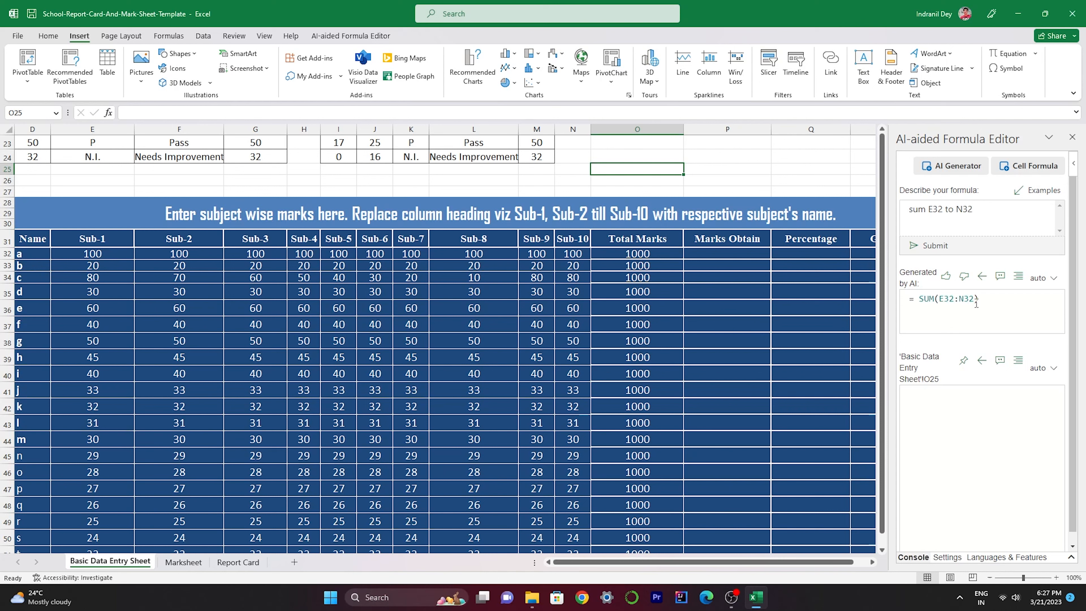
click(719, 254)
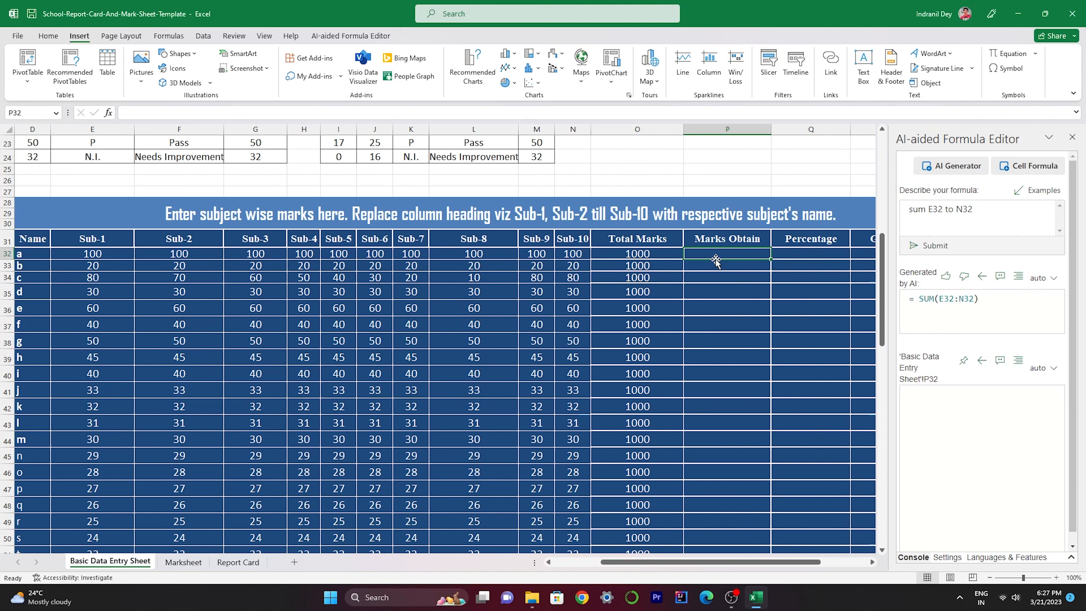
click(982, 278)
drag(771, 259, 759, 530)
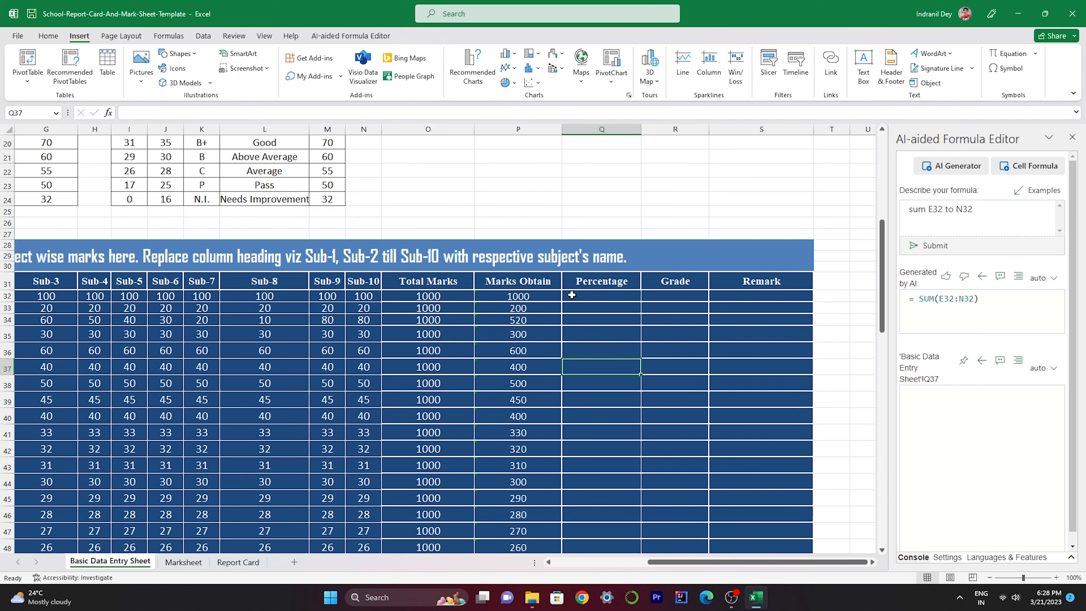
Step: Generate the formula for the percentage of P32 to O32 in Q32 and fill it down the Percentage column
click(591, 297)
drag(982, 212, 871, 210)
key(BackSpace)
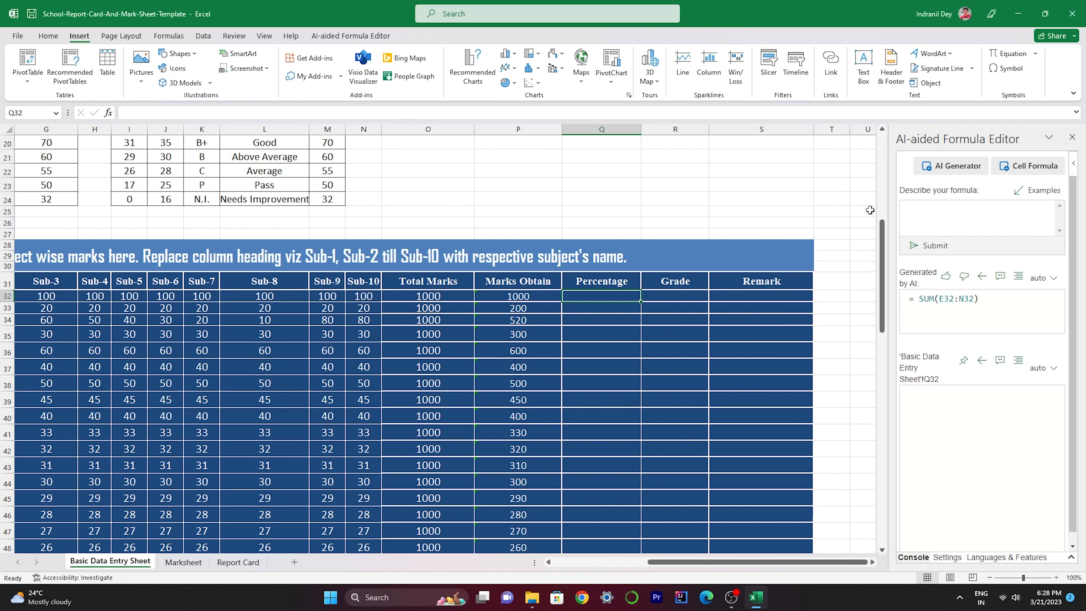
text(calculate percentage of P32 to O32)
click(928, 245)
scroll(621, 482, down, 11)
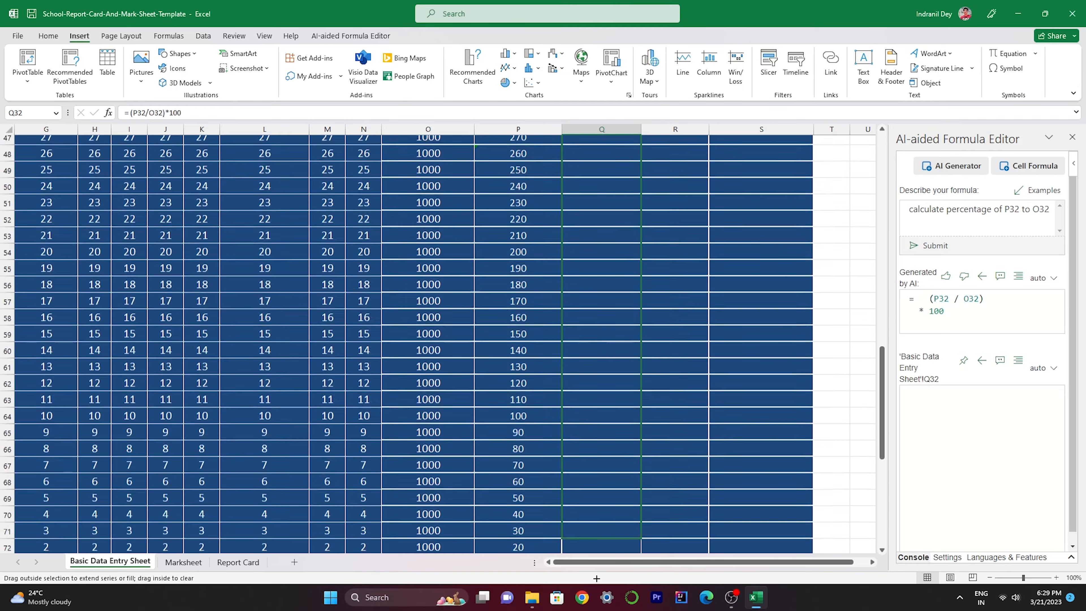
scroll(621, 482, up, 12)
Step: Describe the R32 grade formula based on Q32: O for 91 to 100, A+ for 81 to 90, A for 71 to 80, B+ for 61 to 70
click(650, 350)
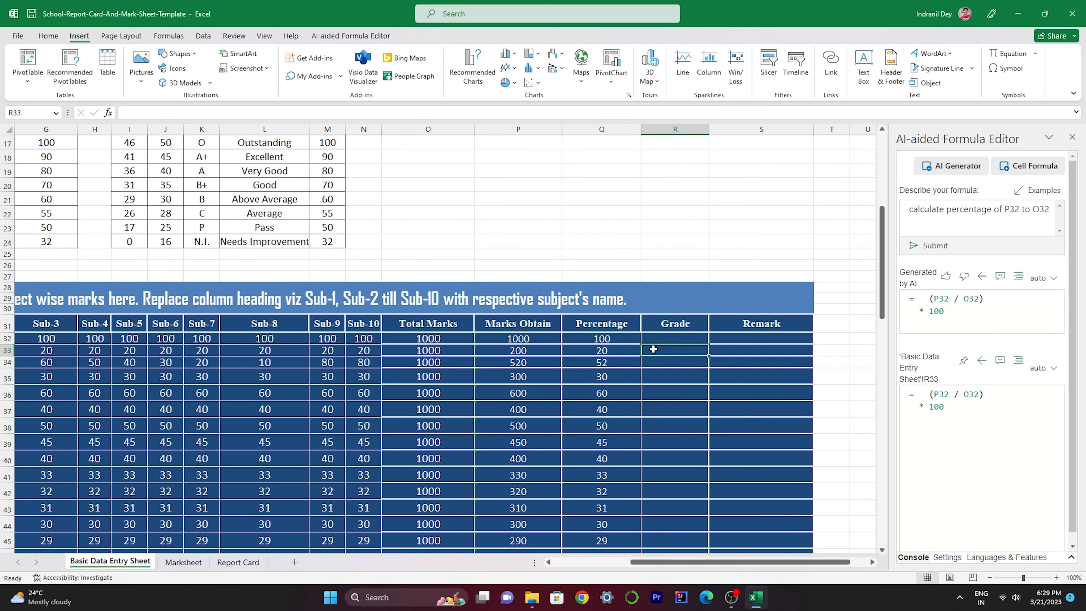
scroll(603, 492, up, 1)
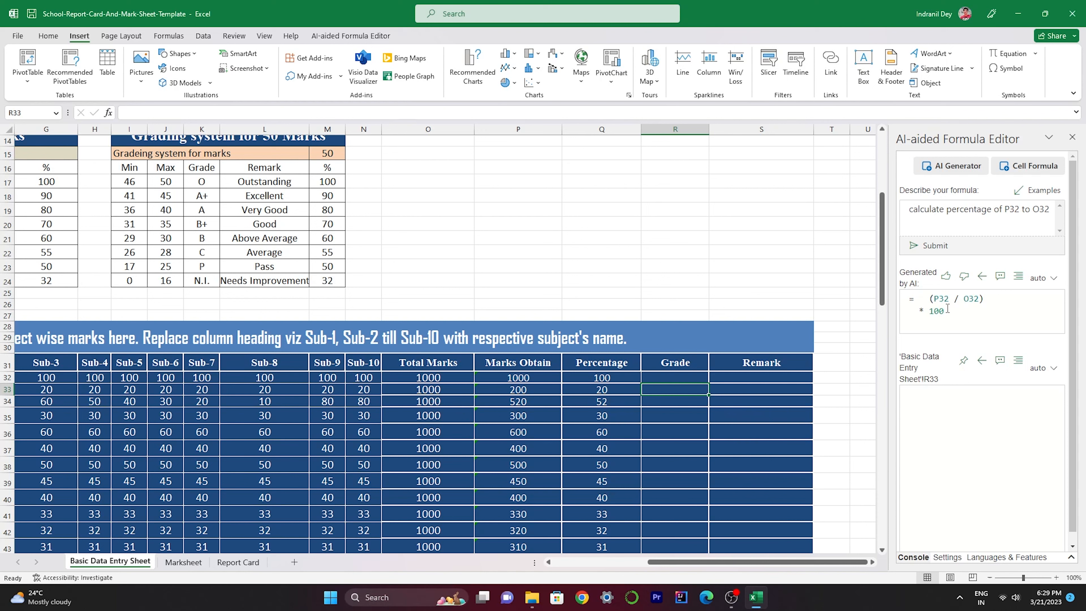
click(676, 379)
drag(946, 209, 1066, 213)
key(BackSpace)
text(grade if Q32 is greater than 91 to 100 give "O)
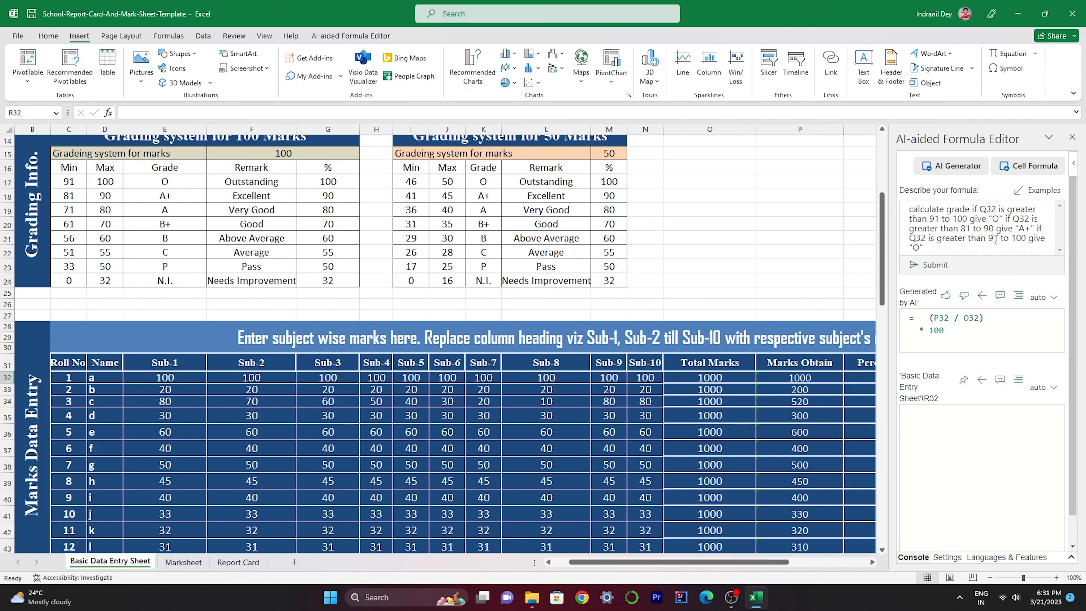
text(give "A" if Q32 is greater than 61 to 70 give "B+" if Q32 is greater than 51 to 60 give ")
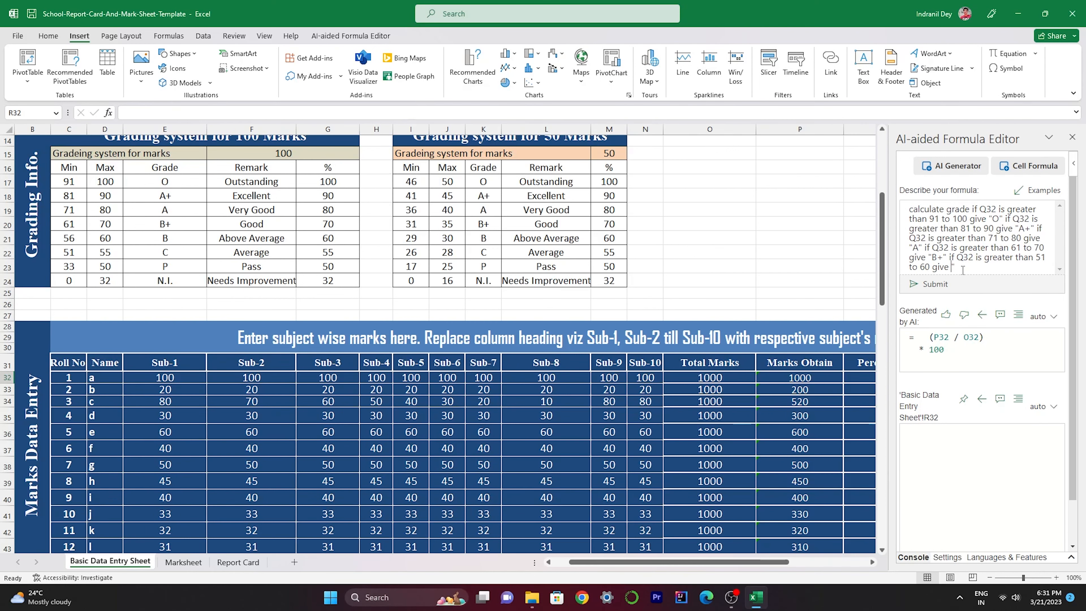
Step: Complete the grade description with B for 51 to 60, C for 511 to 60, P for 32 to 50 and N.I otherwise
text(B" if Q32 is greater than 511 to 60 give "C" if Q32 is greater than 32 to 50 give "P" else give " "N.I")
key(Left)
key(Left)
key(Left)
key(Left)
text(")
Step: Generate the grade formula from the finished description and apply it to the Grade column from R32 down
drag(910, 209, 928, 295)
click(963, 285)
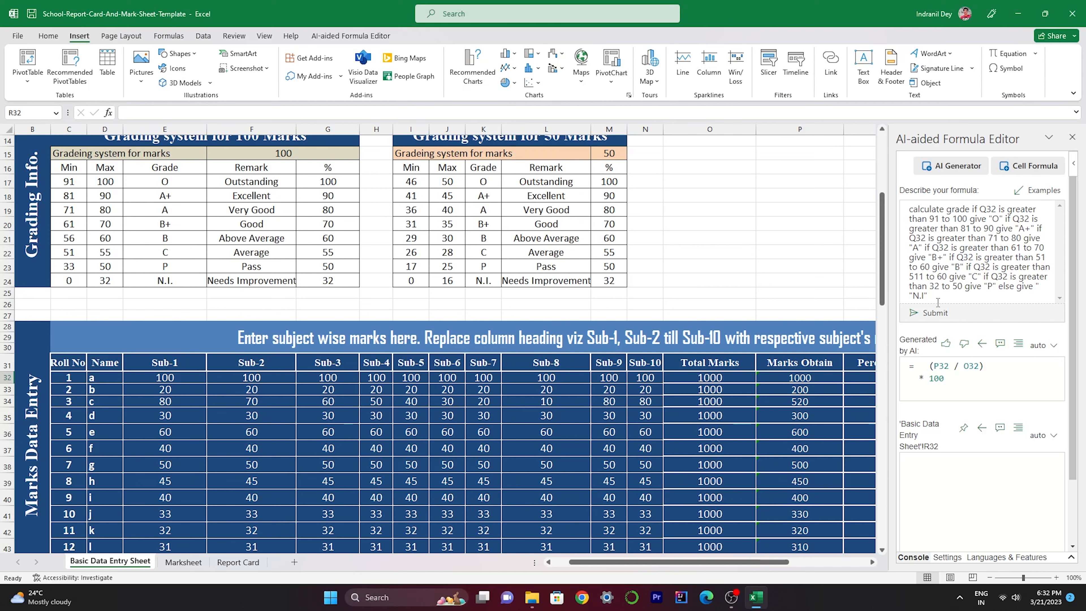
click(925, 315)
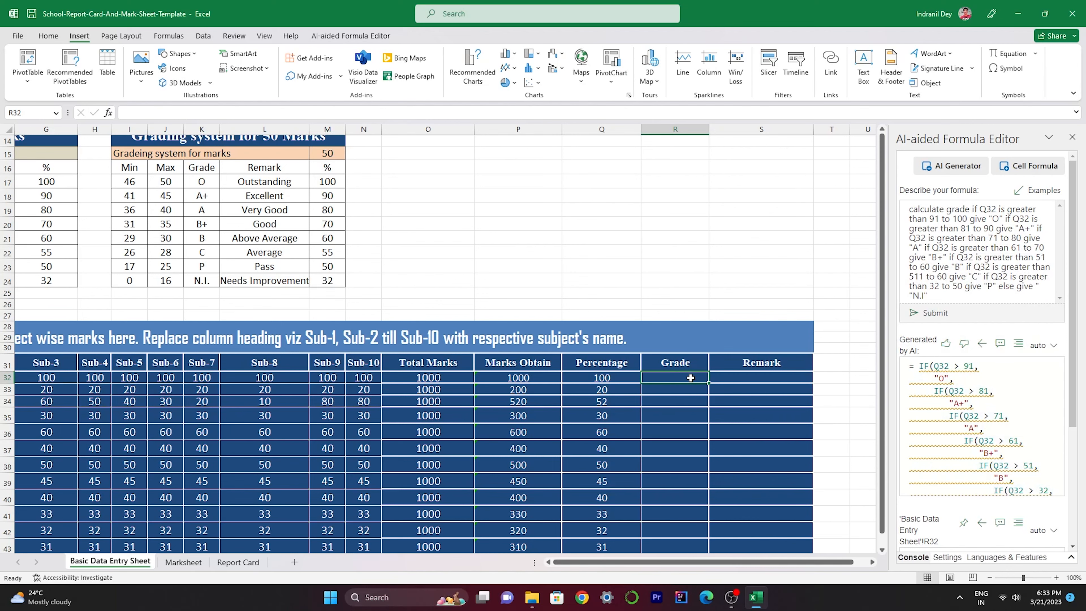
click(983, 345)
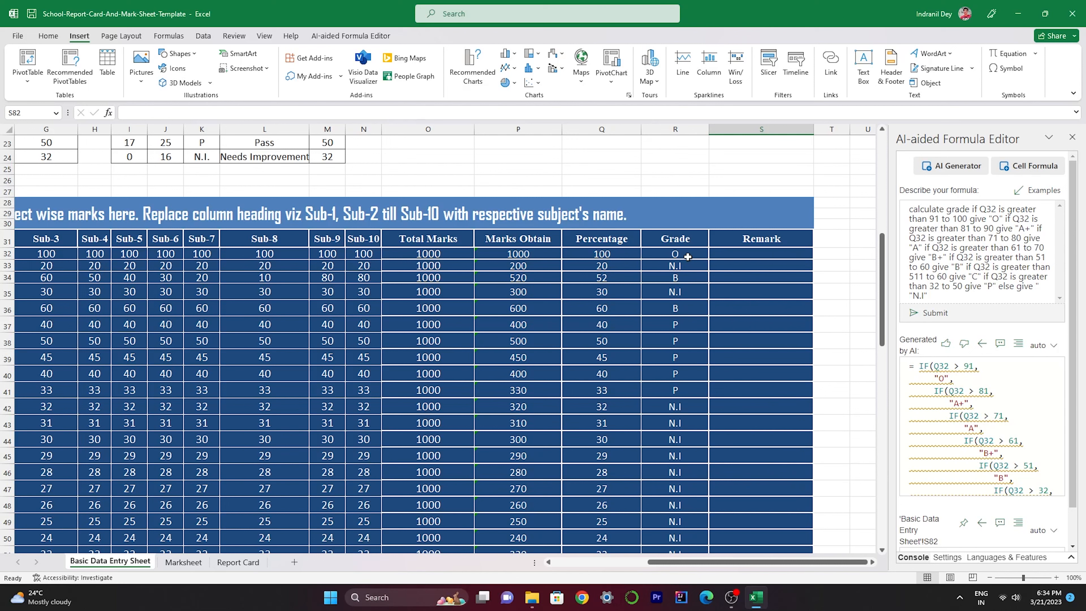
Step: Describe the S32 remark formula by R32 grade: O Outstanding, A+ Excellent, A Very Good, B+ Good, B Above Average
click(727, 254)
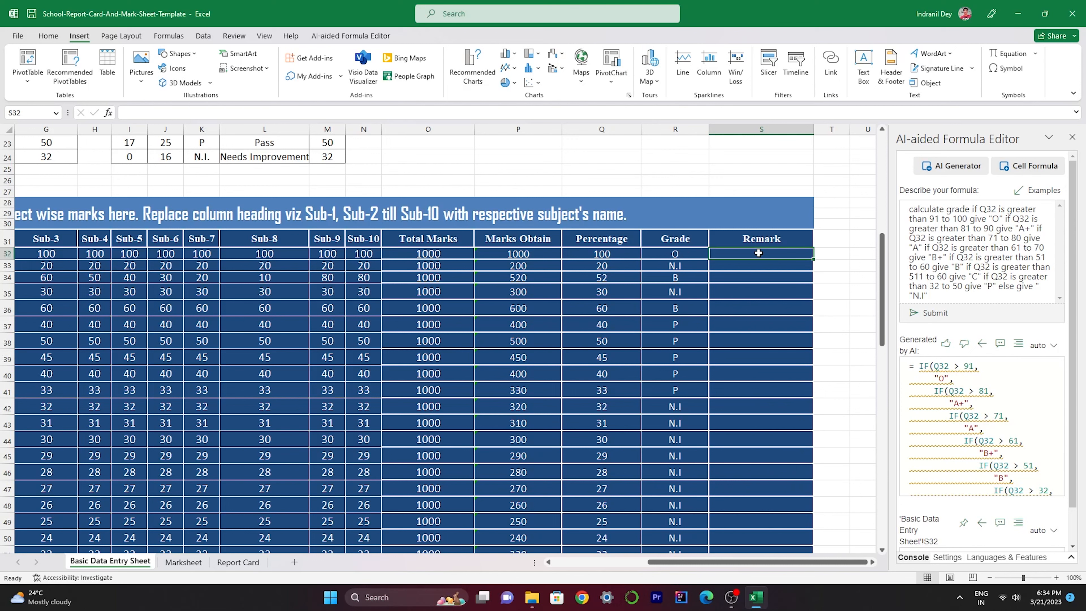
drag(927, 296, 910, 202)
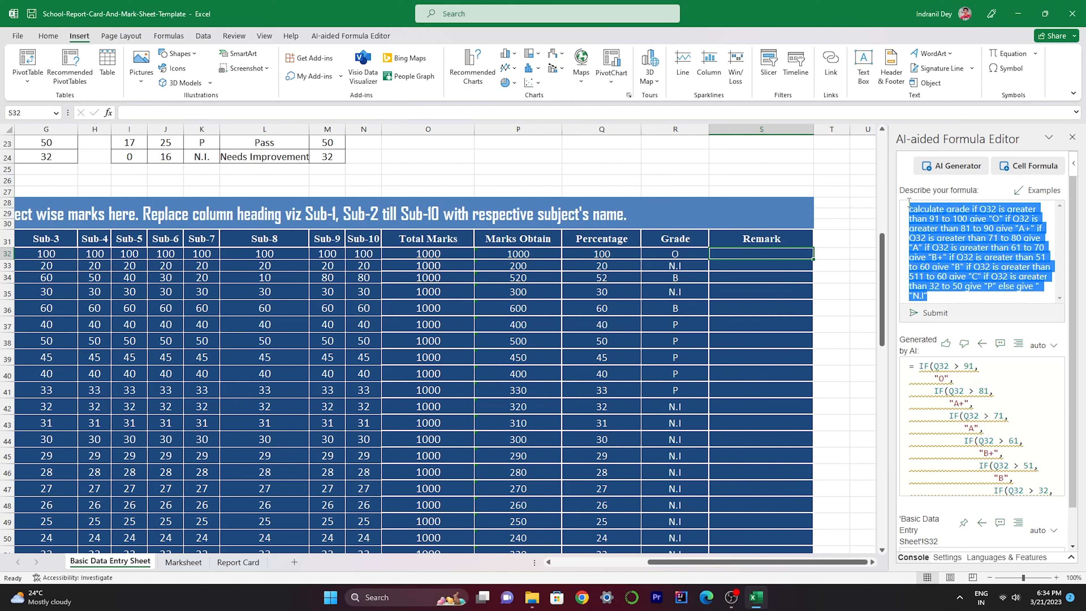
text(if R32 is "O" then give )
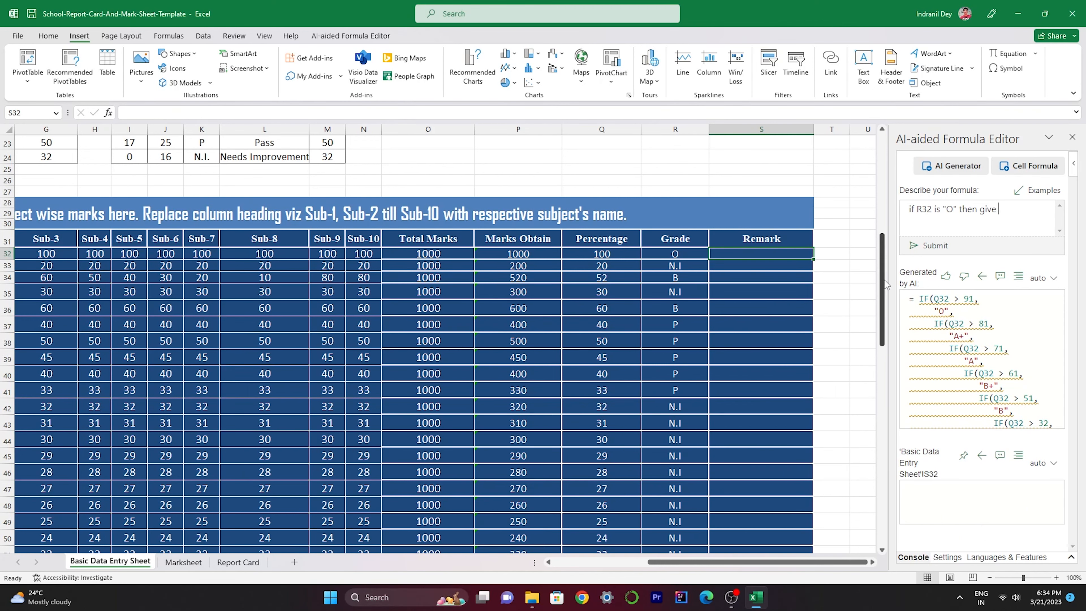
text("Outstanding" if R32 is "A+" then give "Excellent" if R32 is "A" then give ")
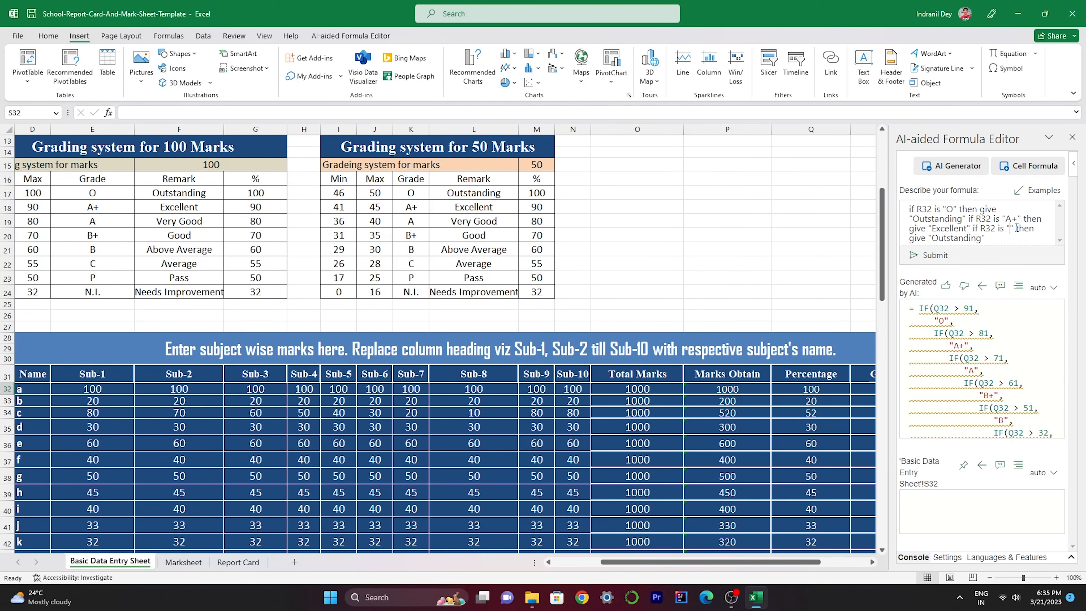
text(Very Good" if R32 is "B+" then give "Good" if R32 is "B" then give "Above Average" if R32 is "O" then give "Average")
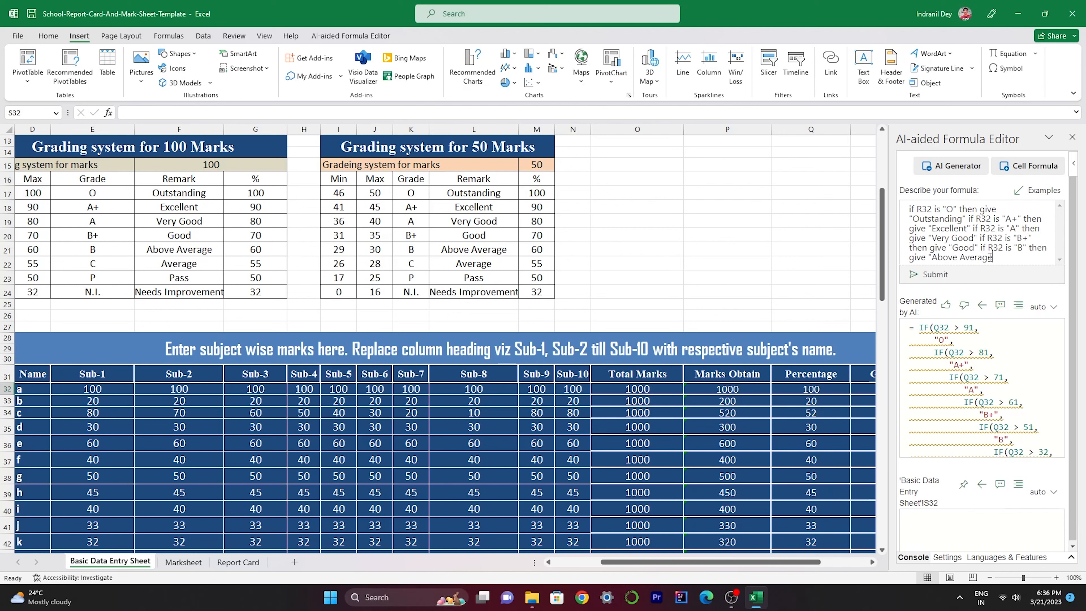
Step: Complete the remark description with Average for grade C, Pass for grade P and Need Improvement for anything else
double_click(1039, 257)
text(C)
click(997, 267)
text(if R32 is "O" then give "Outstanding")
double_click(1032, 267)
text(P)
double_click(978, 276)
text(Pass" Else Give " Need Improvement)
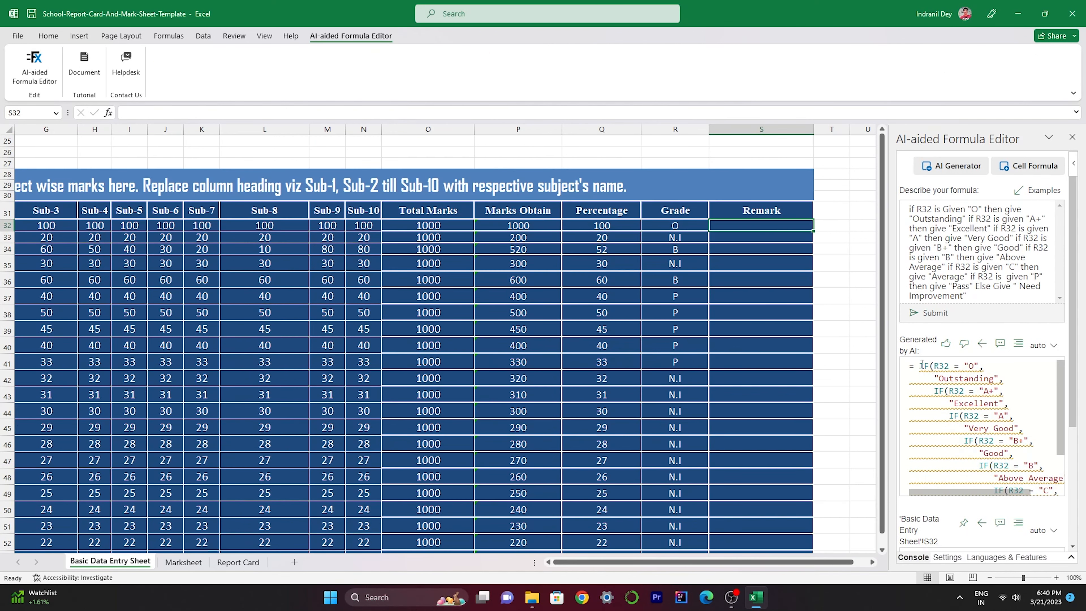
Step: Insert the generated remark formula into S32 and fill it down the Remark column
mouse_move(1007, 426)
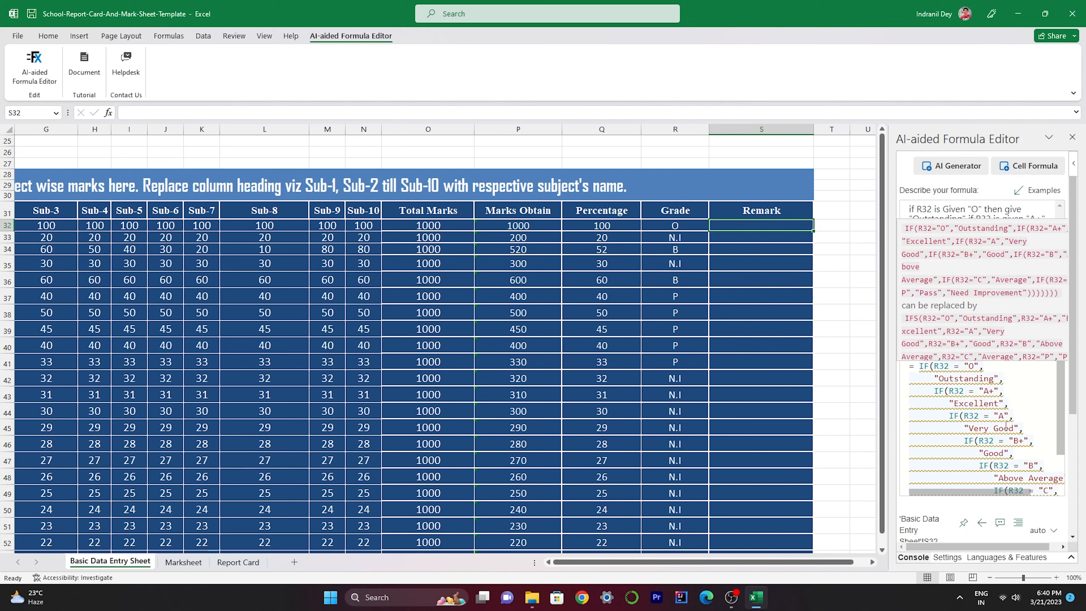
click(983, 349)
drag(814, 231, 802, 557)
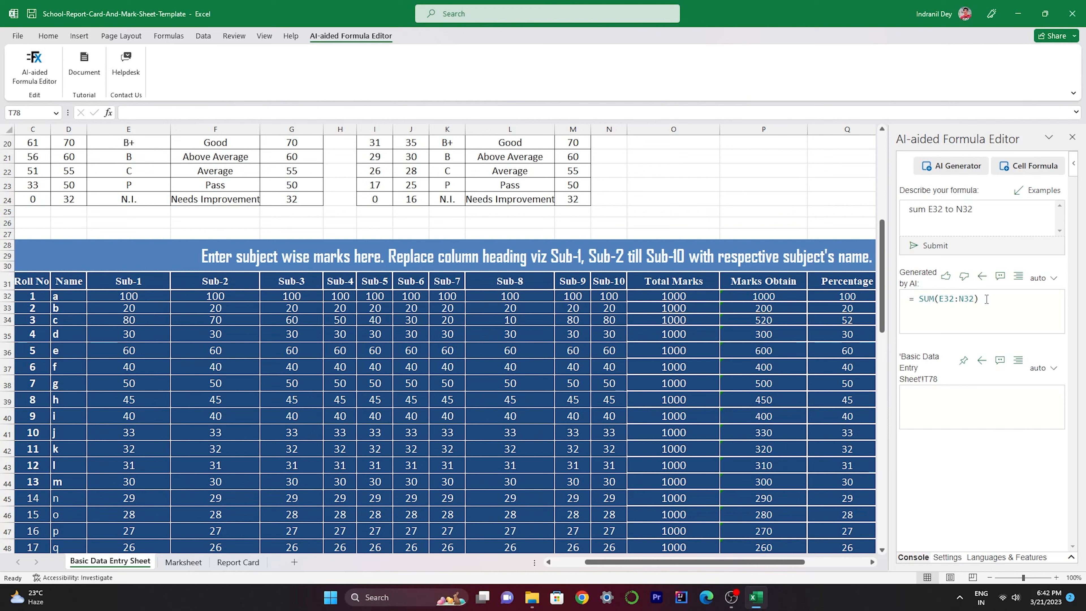
drag(985, 299, 909, 299)
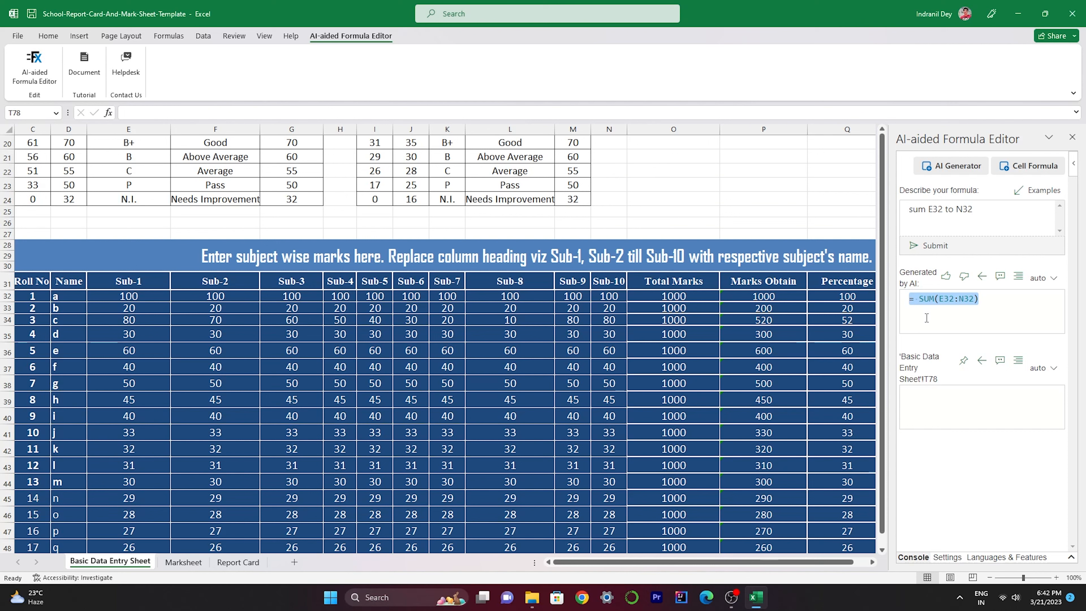
Step: Select the names from D32 down and generate a formula from the description "convert capital D32"
mouse_move(922, 300)
scroll(141, 299, left, 2)
drag(139, 297, 148, 558)
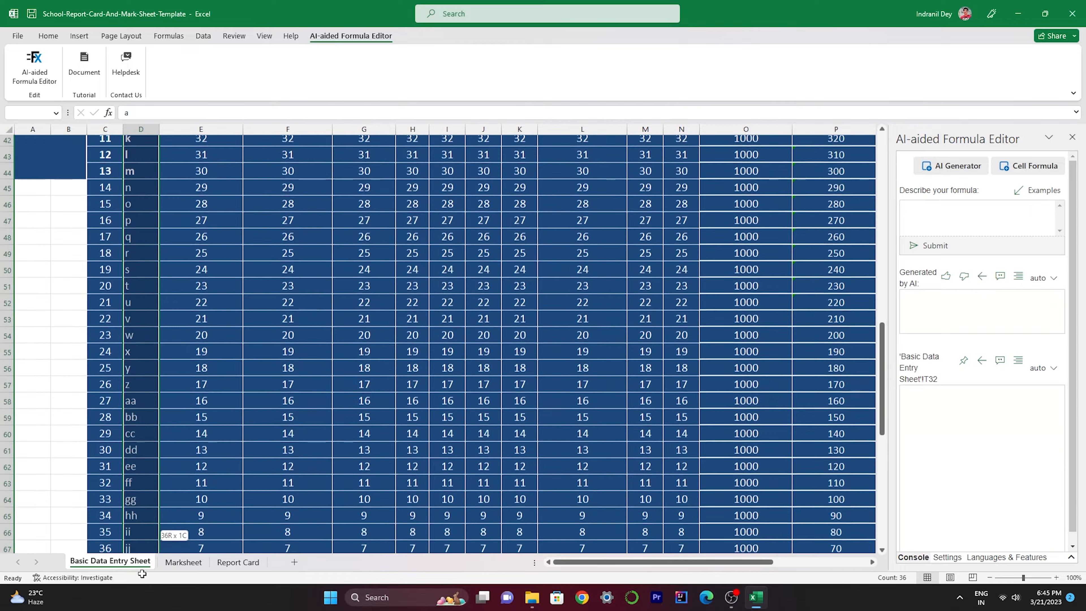
drag(141, 572, 141, 572)
drag(619, 563, 612, 563)
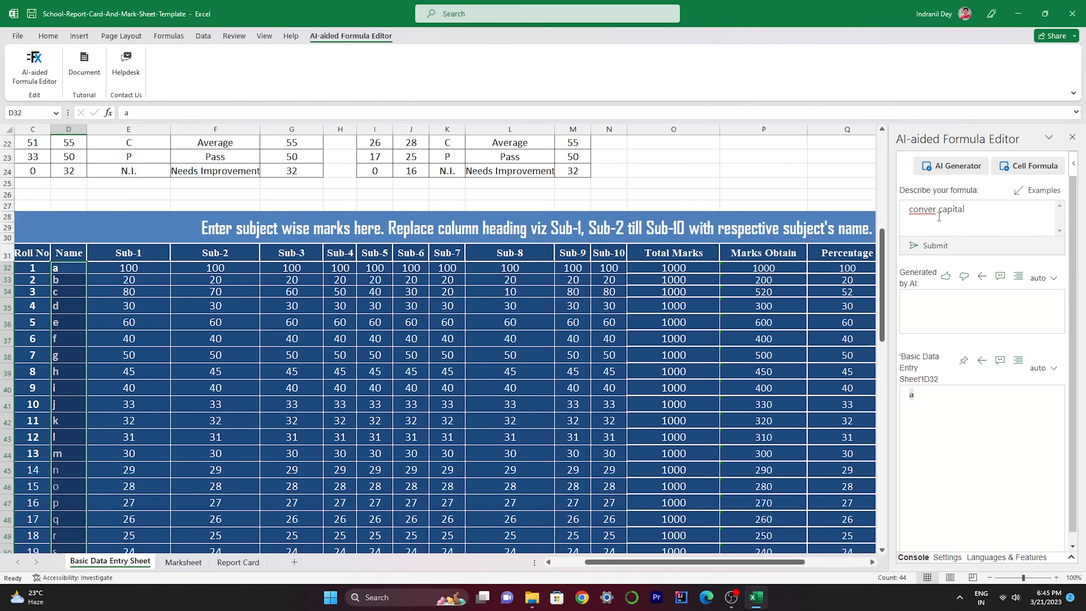
key(ctrl+a)
key(BackSpace)
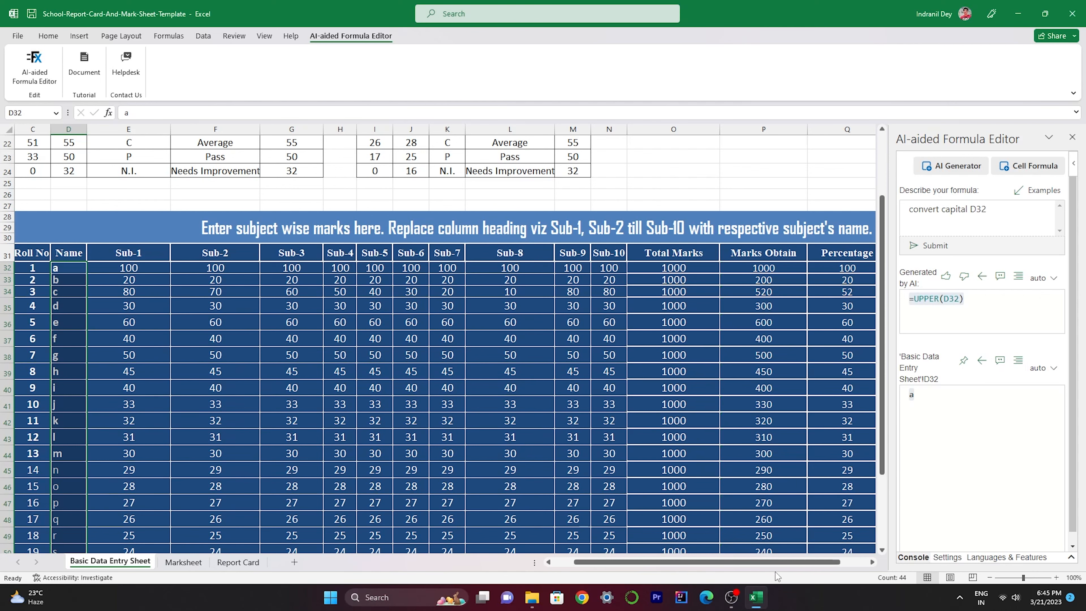
Step: Clear cell T32 and insert the generated UPPER(D32) formula into it
drag(775, 563, 833, 565)
click(838, 268)
key(Delete)
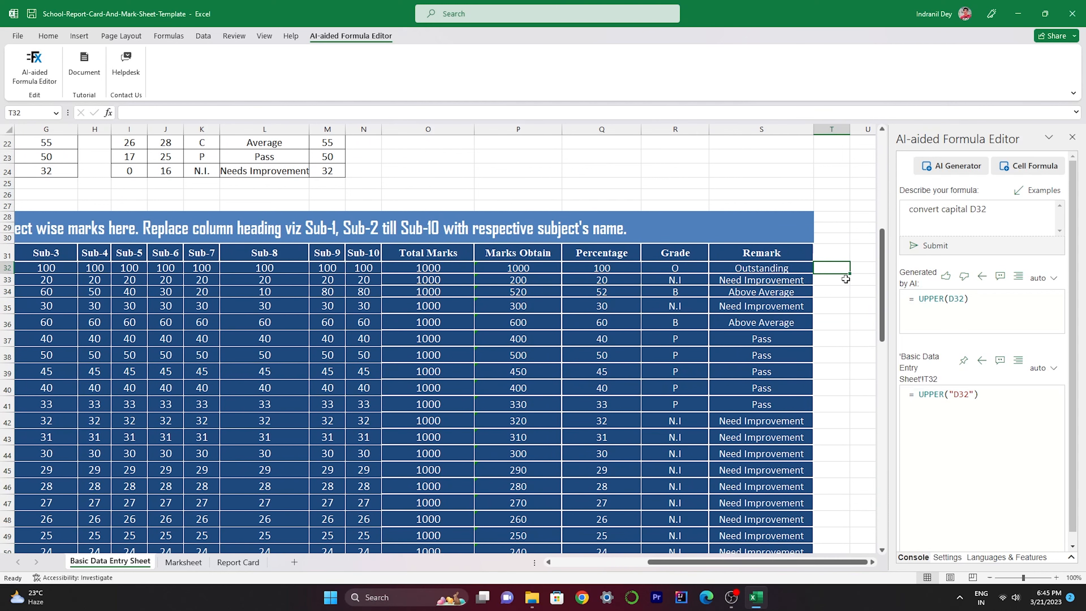
click(982, 277)
Step: Fill the UPPER formula from T32 down to T91 beside the marks table
click(629, 563)
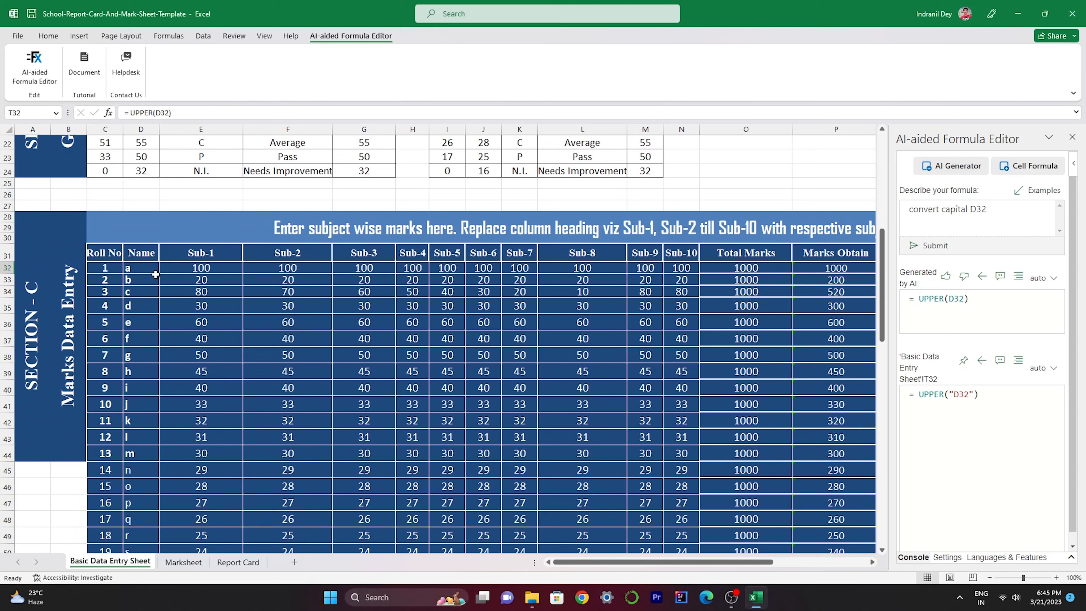
drag(741, 562, 836, 562)
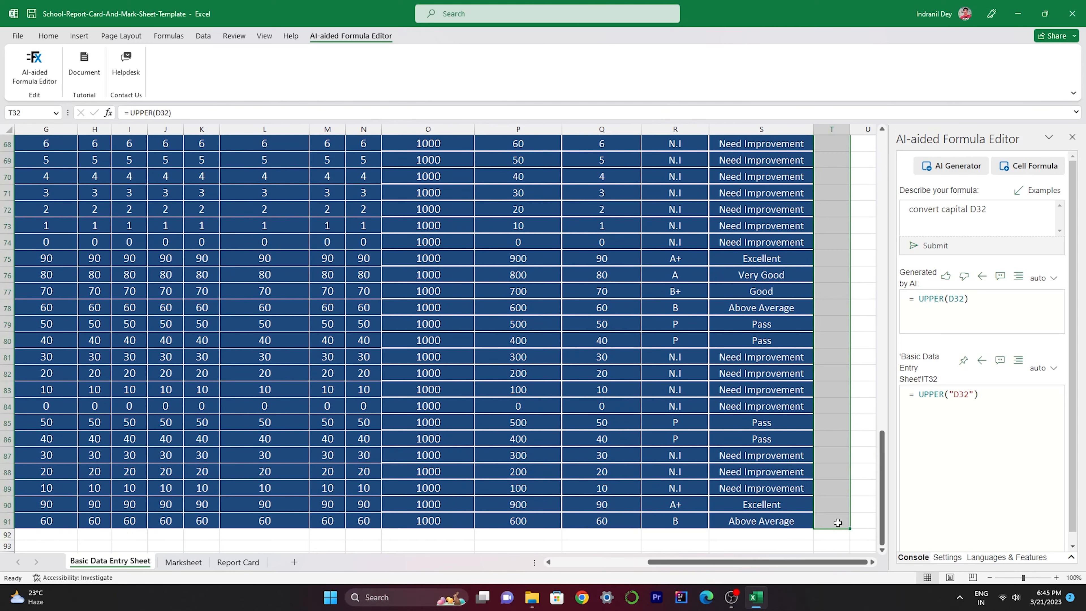
key(ctrl+d)
click(855, 372)
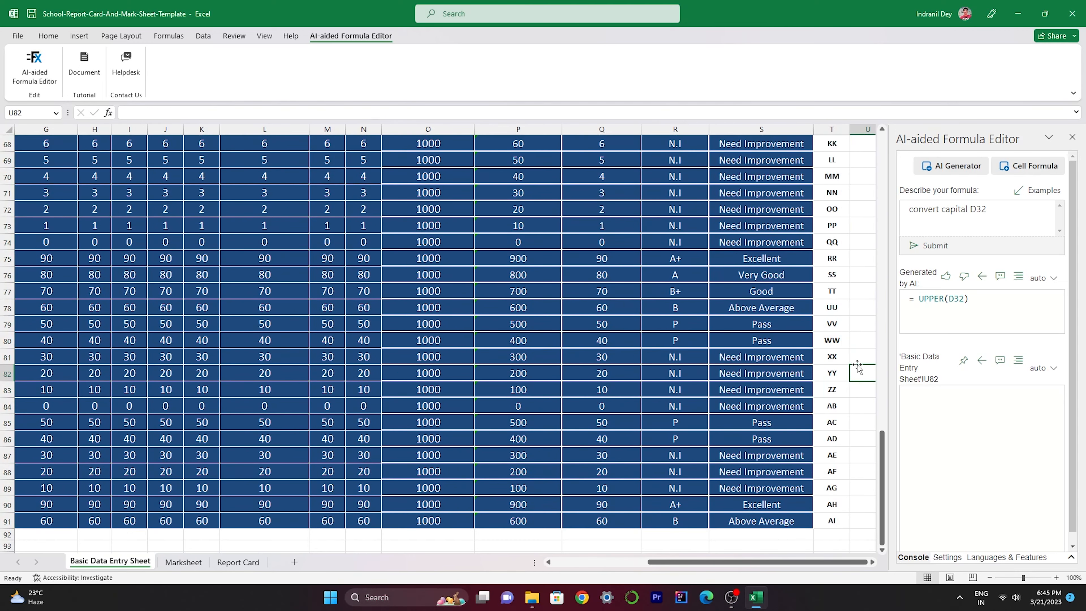
Step: Copy the uppercase names in T32:T91 and paste them as values over the Name column from D32 down
drag(833, 521, 836, 165)
right_click(837, 165)
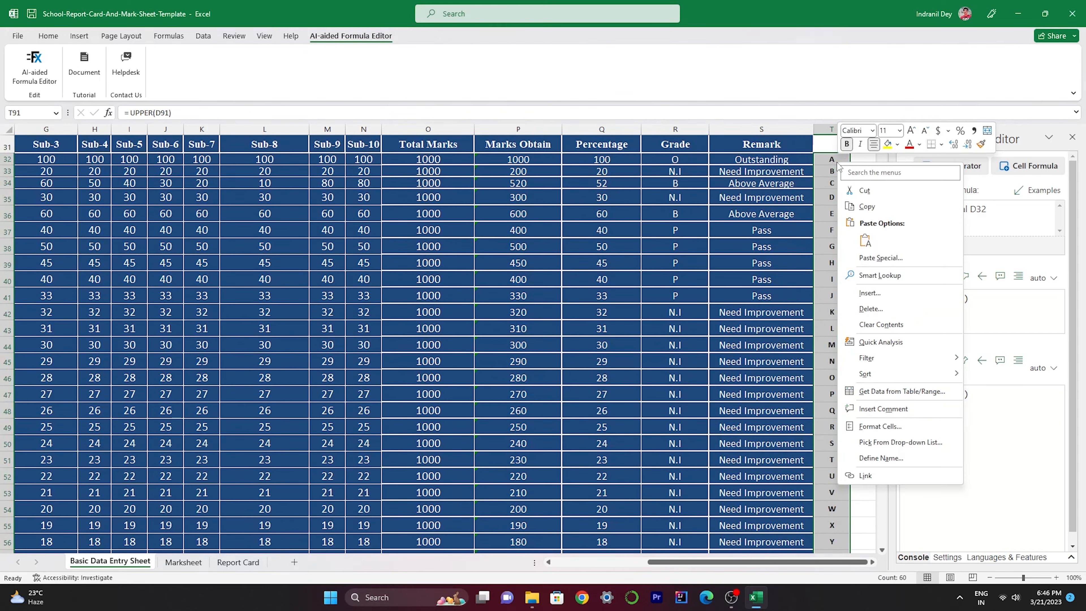
click(852, 207)
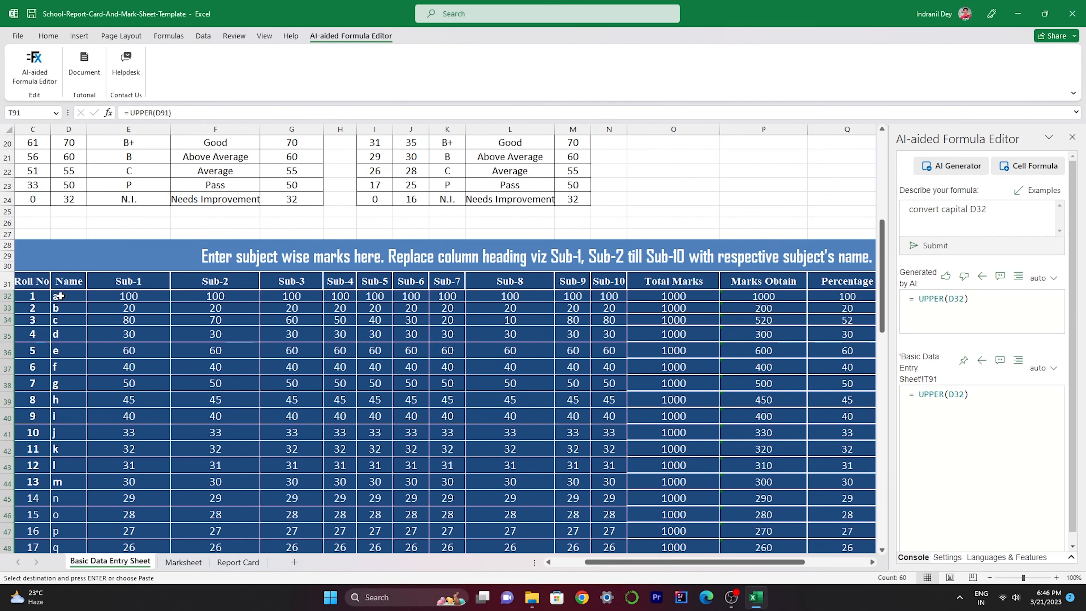
click(60, 296)
drag(60, 296, 59, 521)
right_click(59, 521)
click(103, 343)
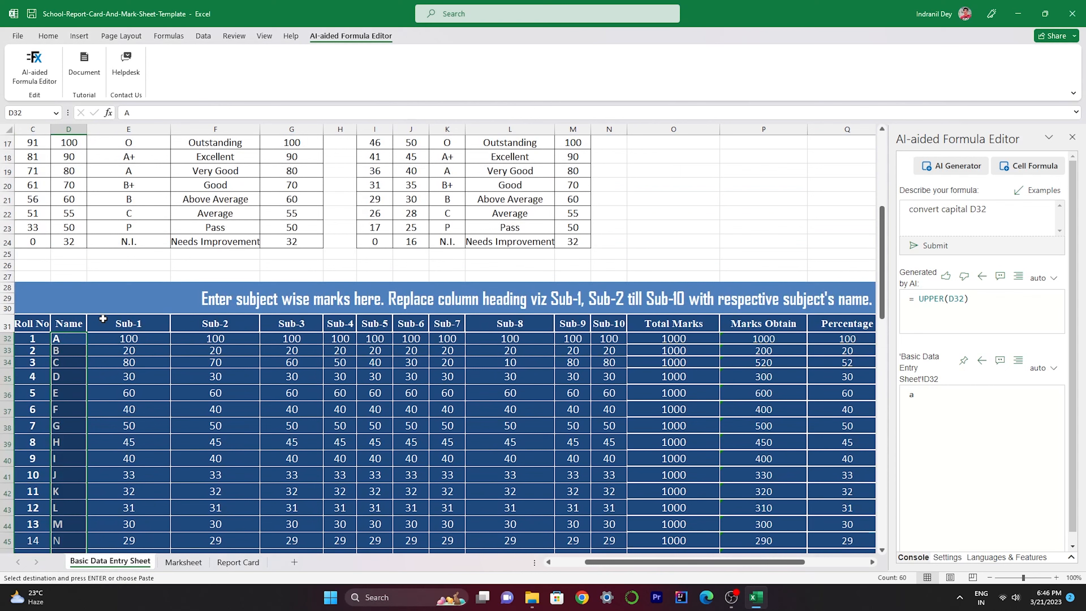
Step: Check the pasted uppercase names down the Name column
click(609, 277)
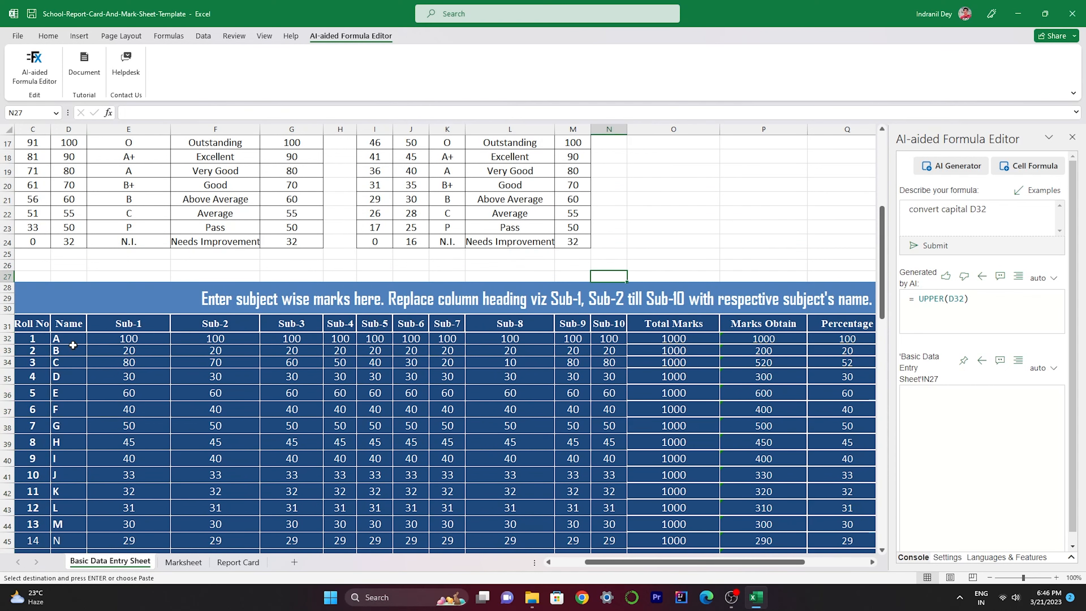
drag(71, 339, 69, 491)
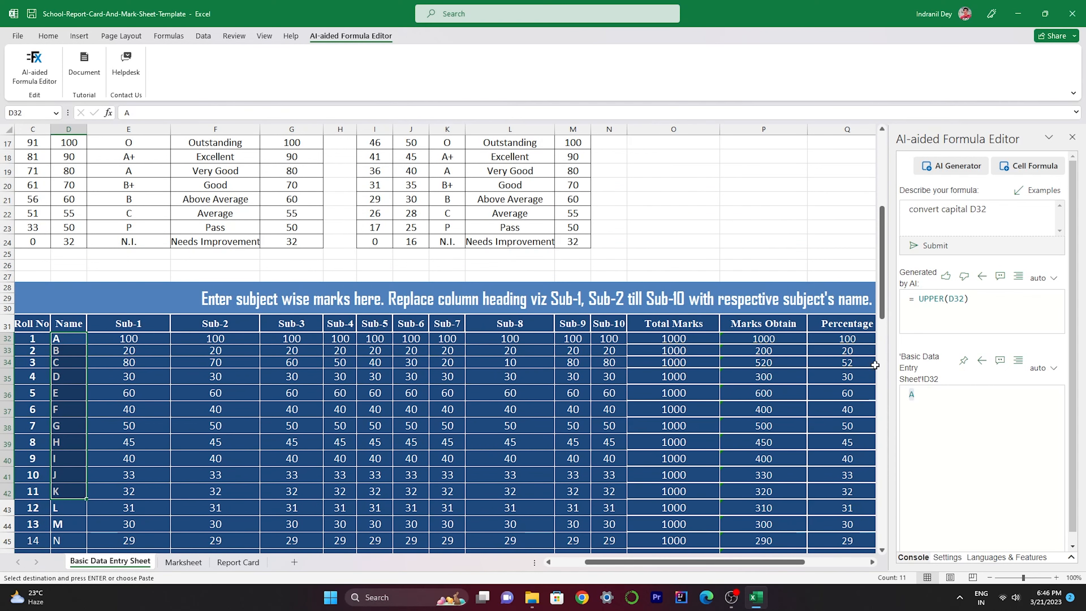
drag(882, 263, 881, 353)
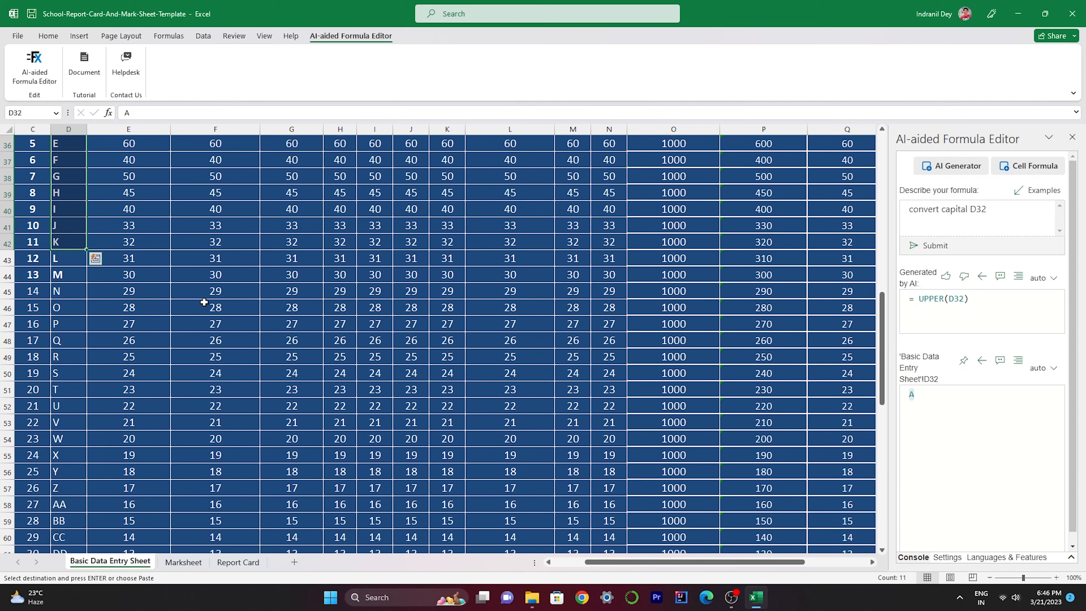
drag(828, 562, 798, 563)
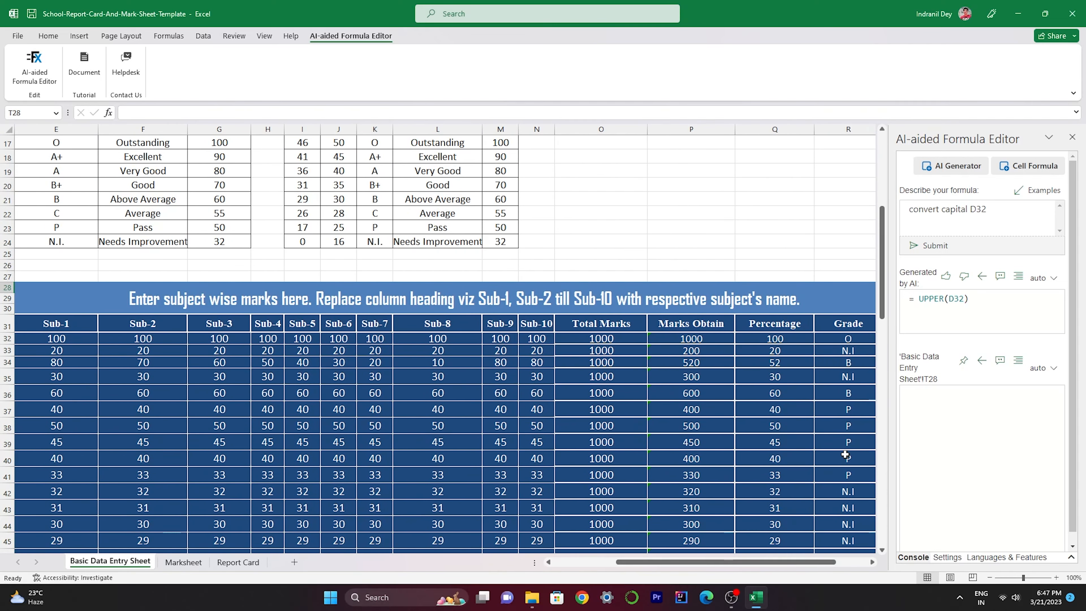